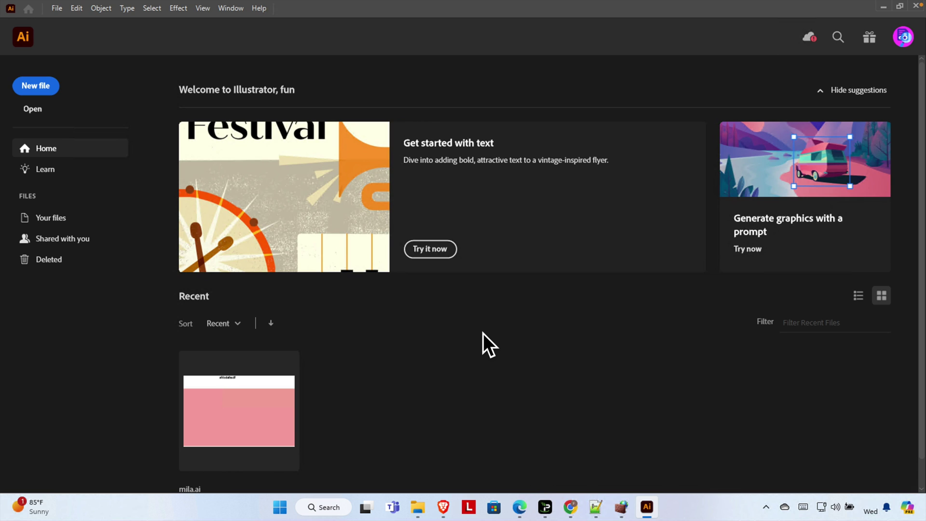
Create a new blank document from the A4 preset.
click(45, 87)
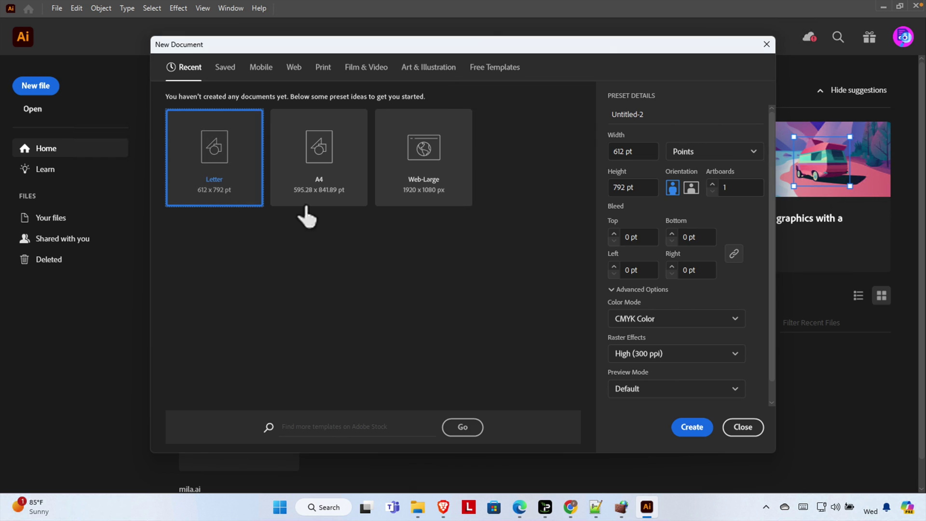
click(314, 147)
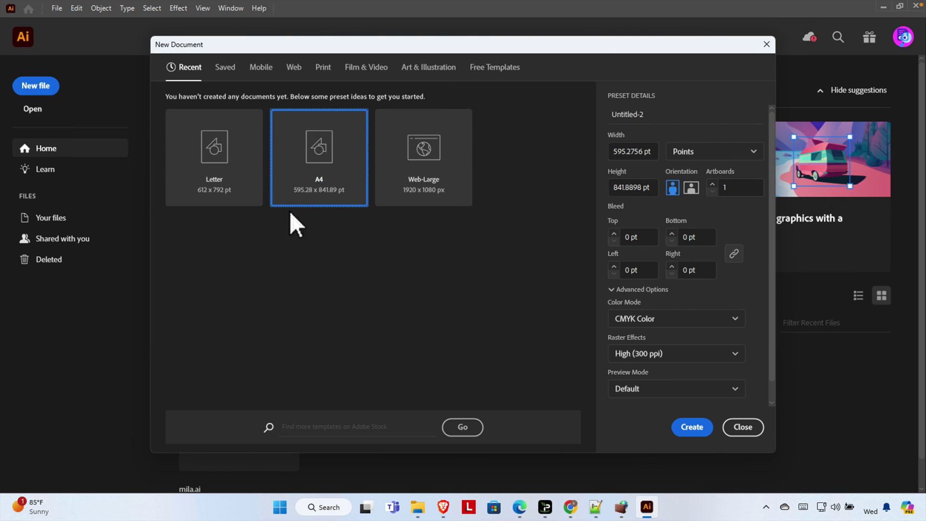
click(691, 427)
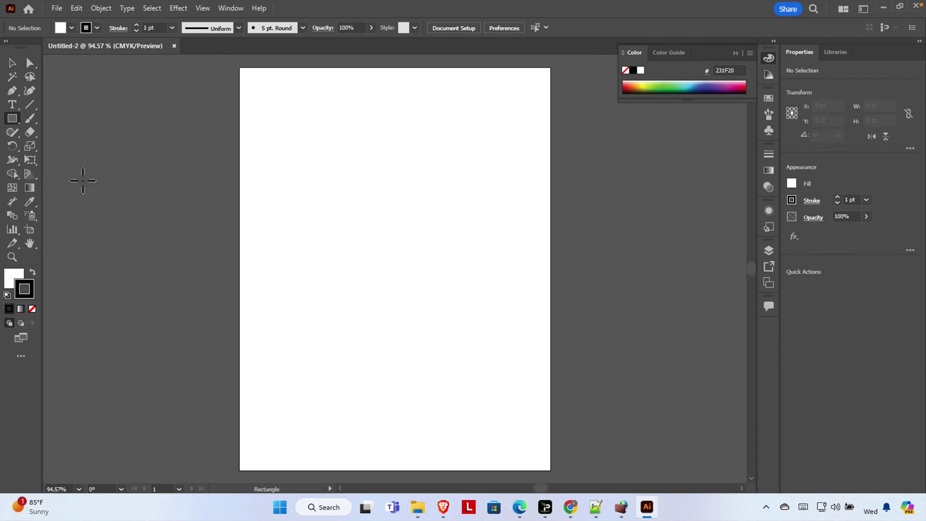
Draw a 377.27 x 282.95 pt rectangle on the artboard and fill it with pale pink DDB6C1.
mouse_move(296, 170)
mouse_down()
mouse_move(434, 308)
mouse_move(488, 314)
mouse_up()
double_click(14, 280)
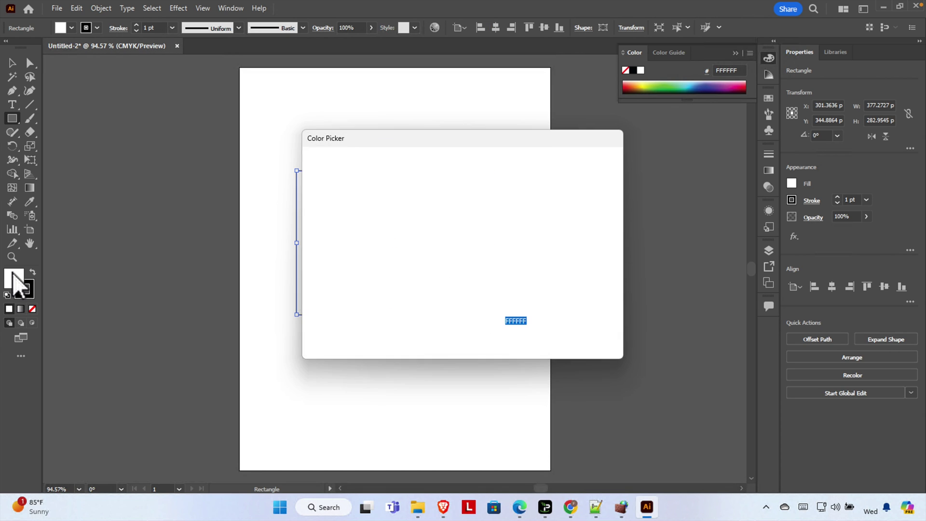
click(338, 196)
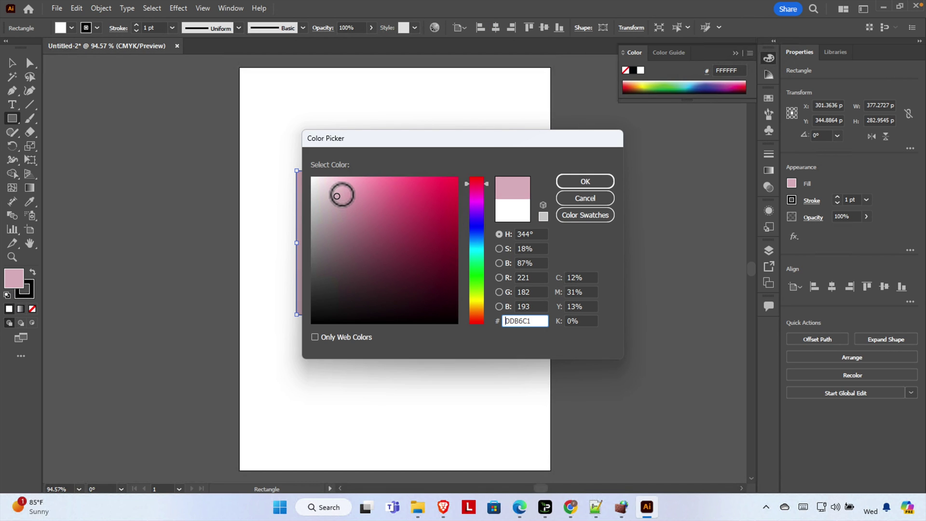
click(596, 181)
click(360, 115)
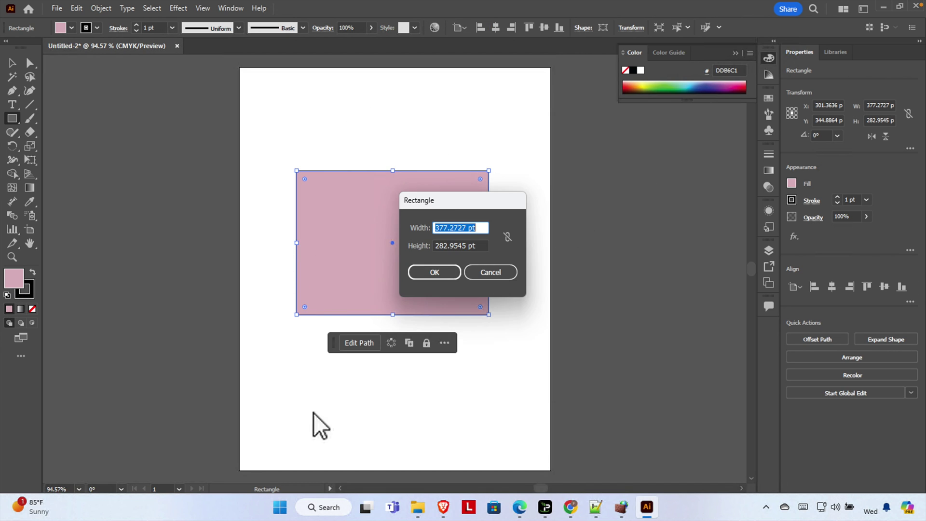
click(506, 270)
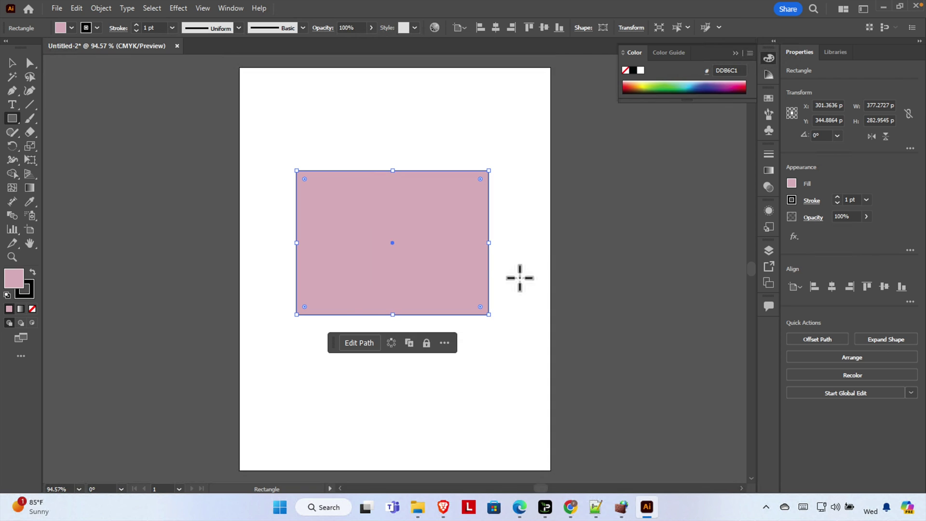
Choose File > Save As to save the document under a new name.
click(57, 9)
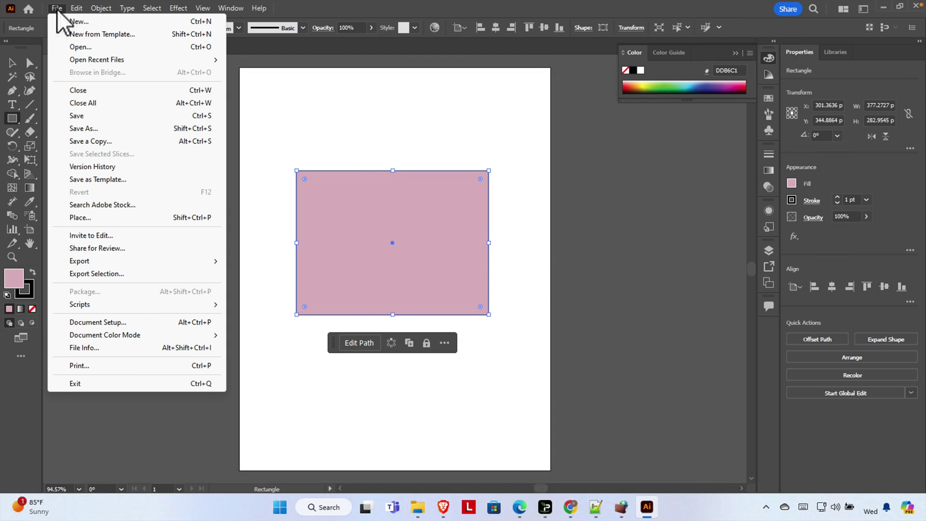
click(81, 127)
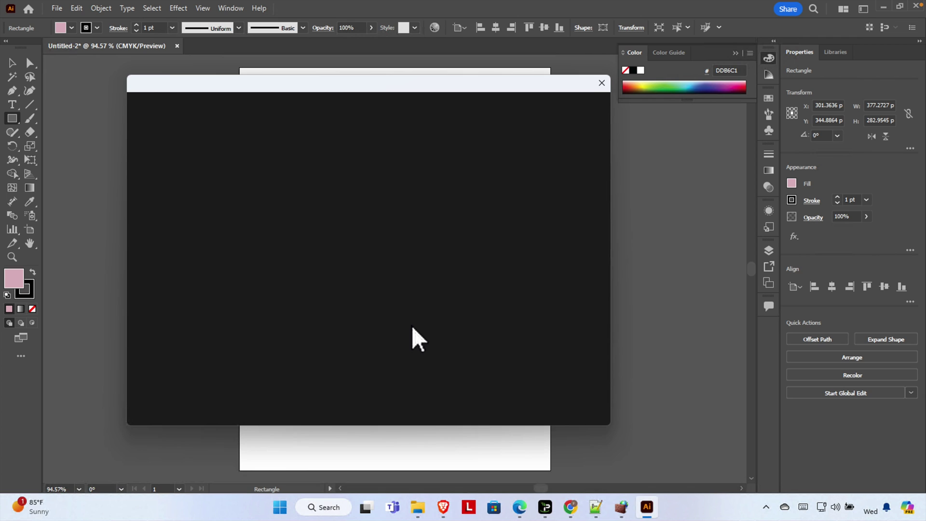
click(417, 507)
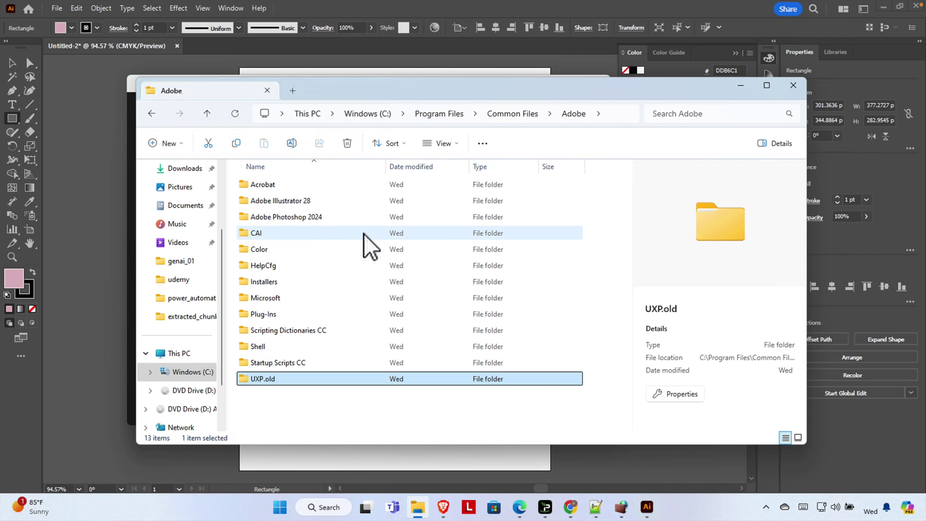
mouse_move(363, 234)
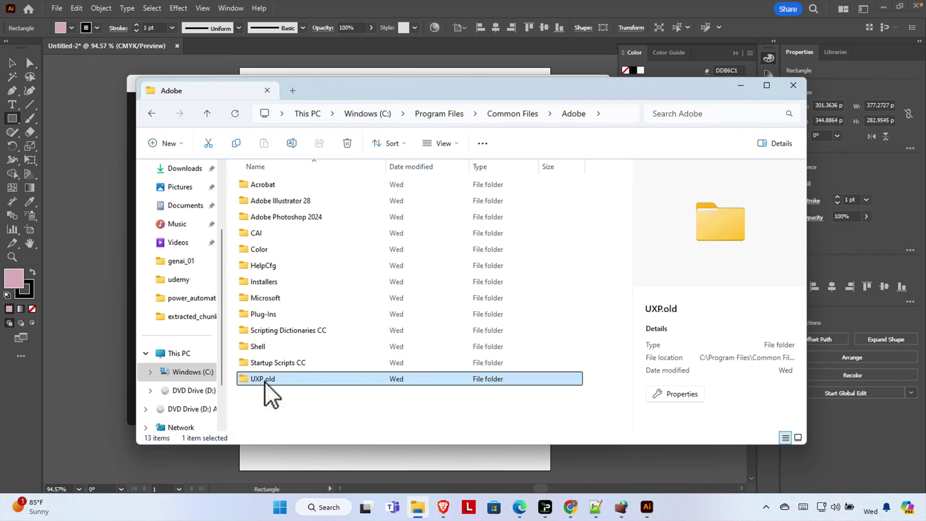
click(106, 297)
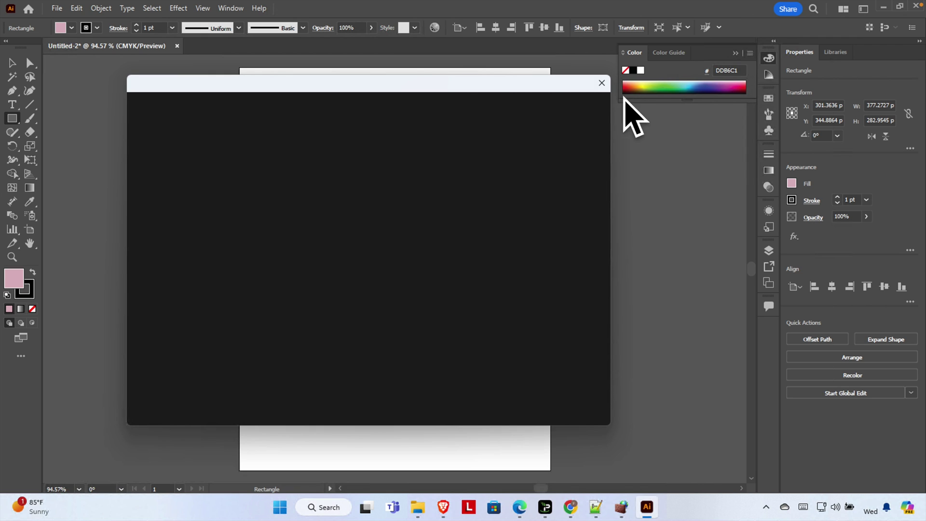
Close the blank Save As window and choose File > Save a Copy instead.
click(601, 84)
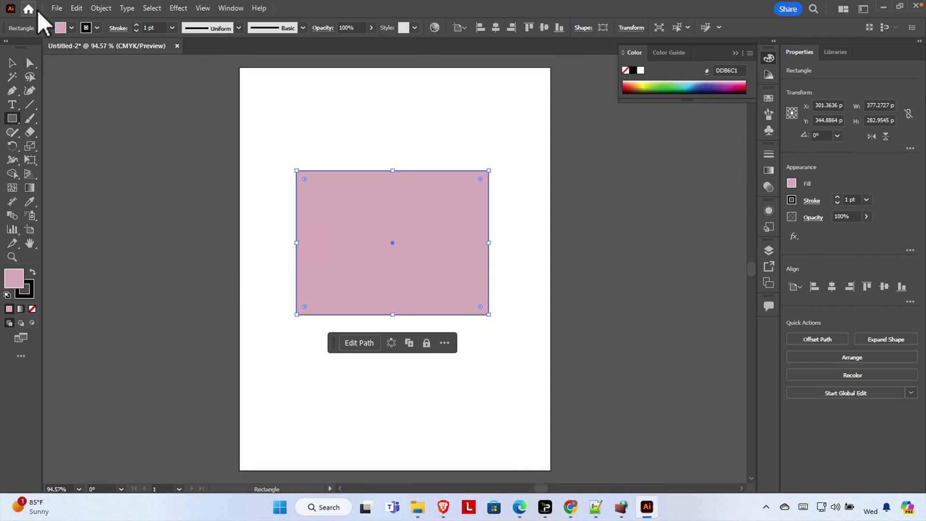
click(58, 8)
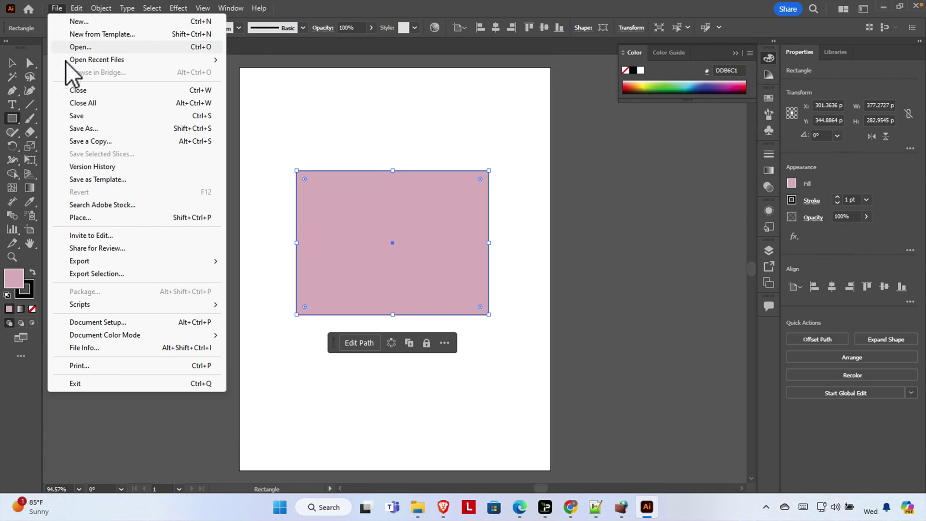
click(98, 141)
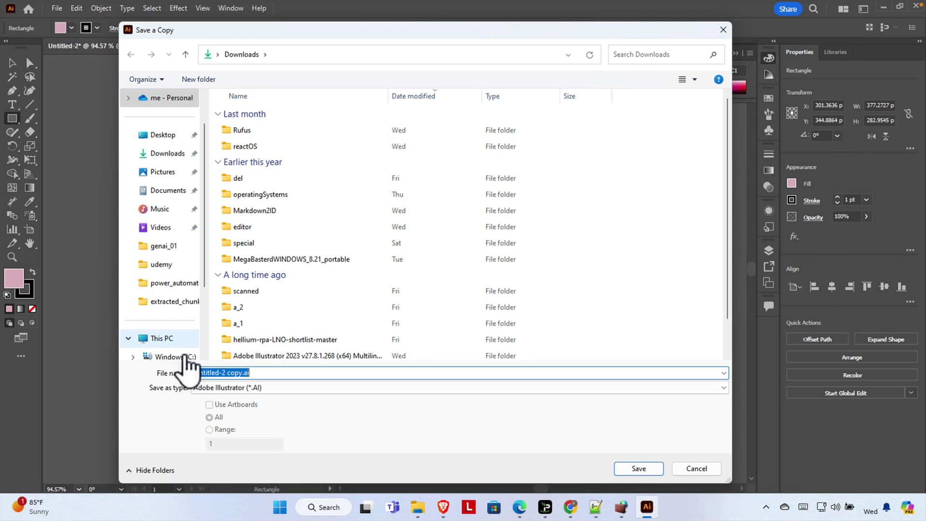
Target the Downloads folder with file name 'test' and type Adobe Illustrator (*.AI).
click(166, 153)
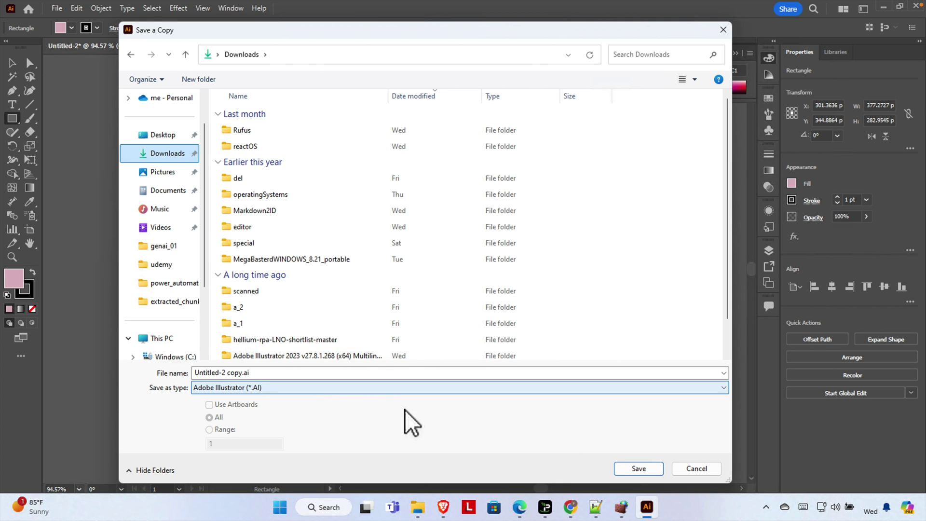
drag(723, 484, 590, 260)
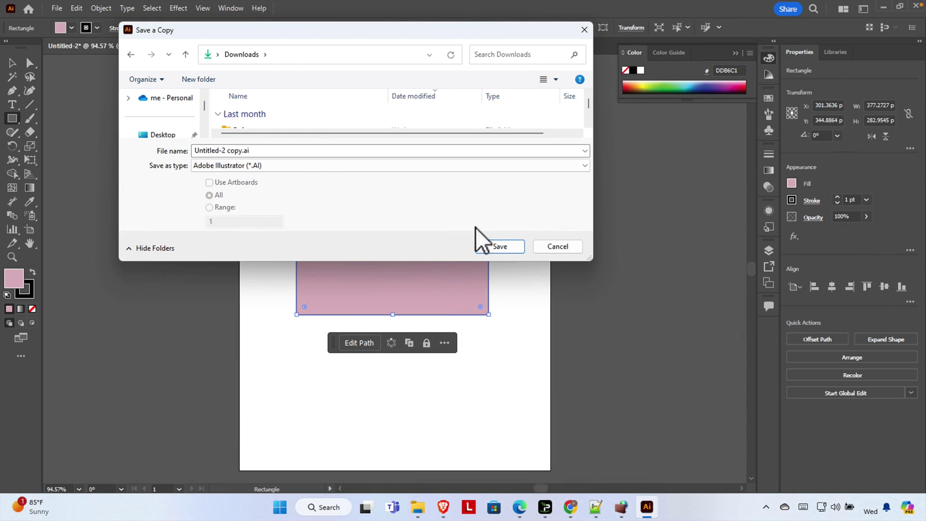
drag(250, 150, 131, 151)
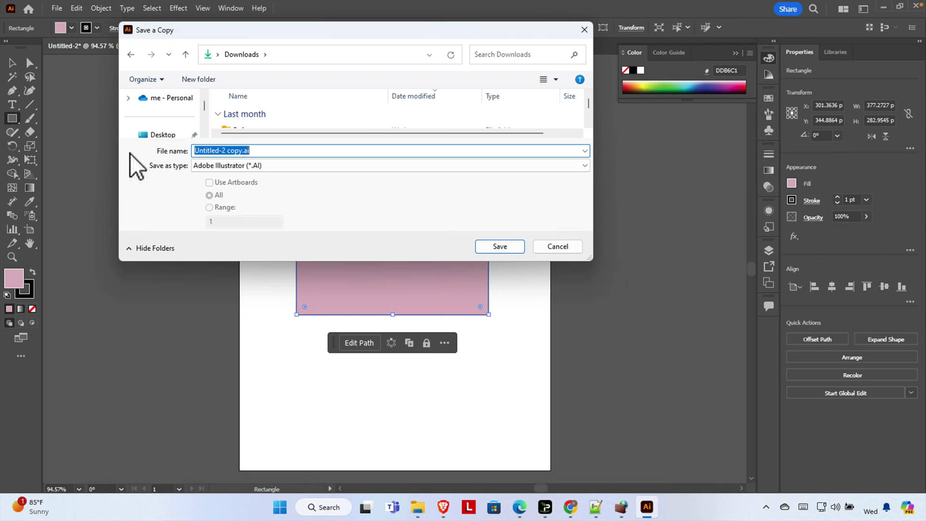
text(test)
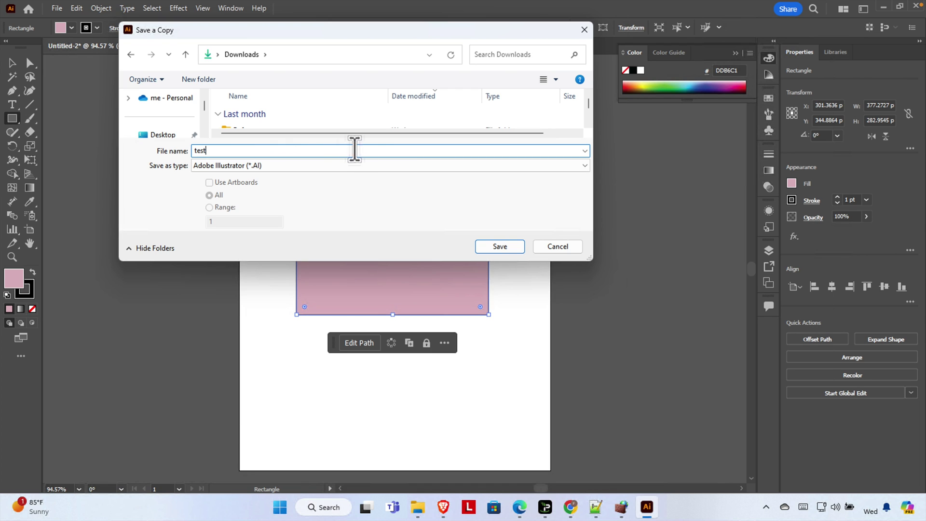
click(282, 167)
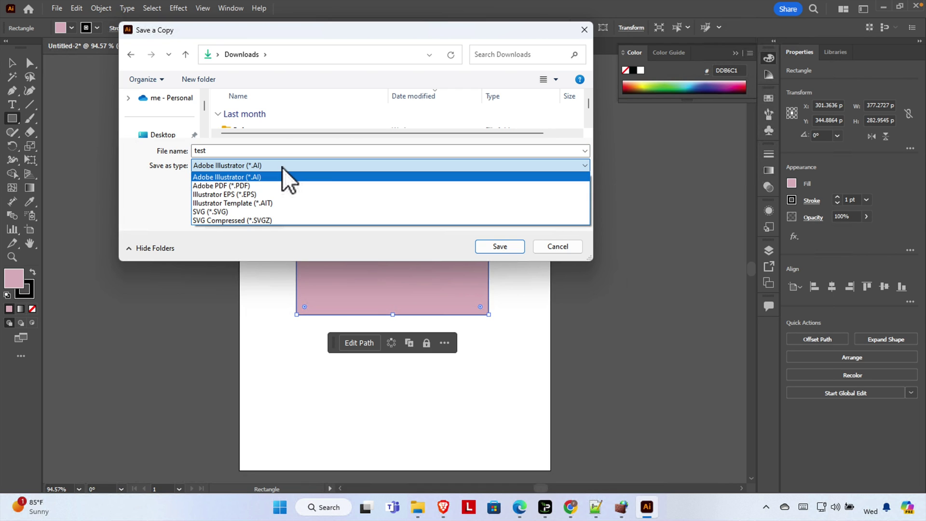
click(252, 177)
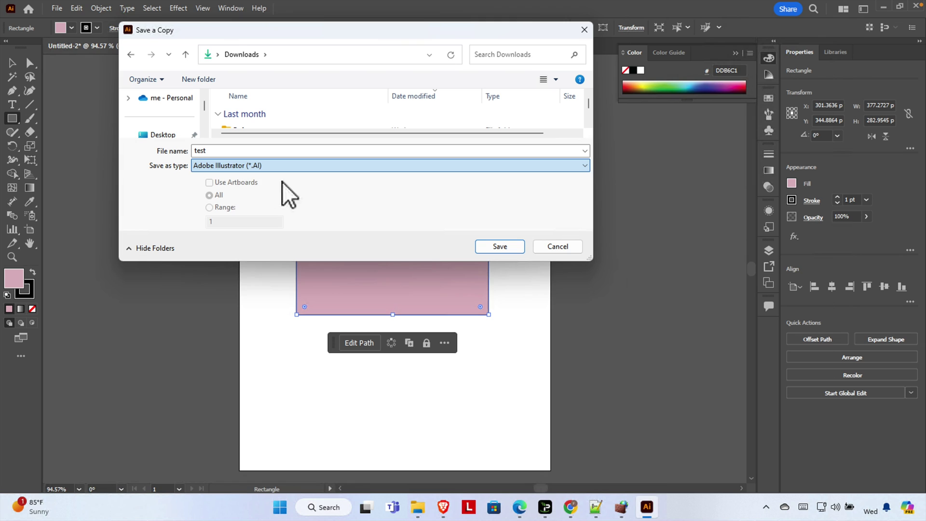
Save the copy, keeping the Illustrator Options version at Illustrator 2020.
click(502, 247)
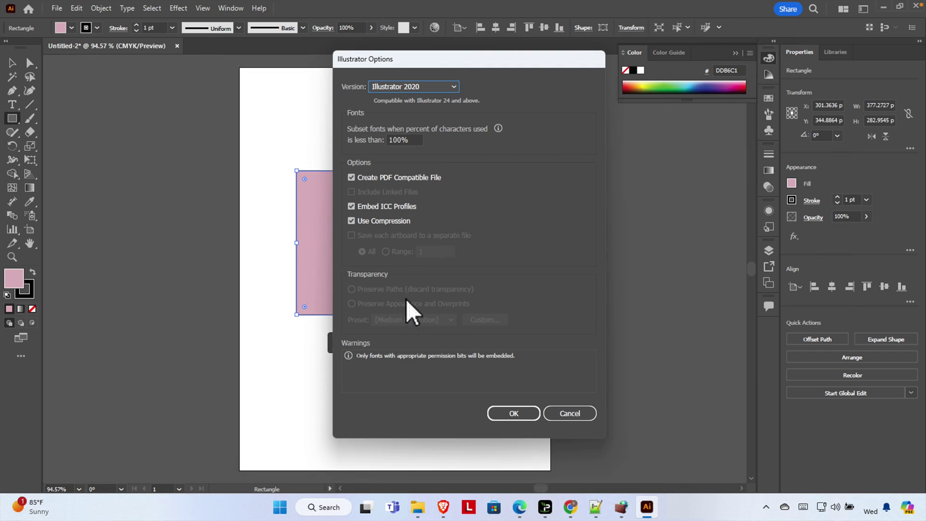
click(440, 87)
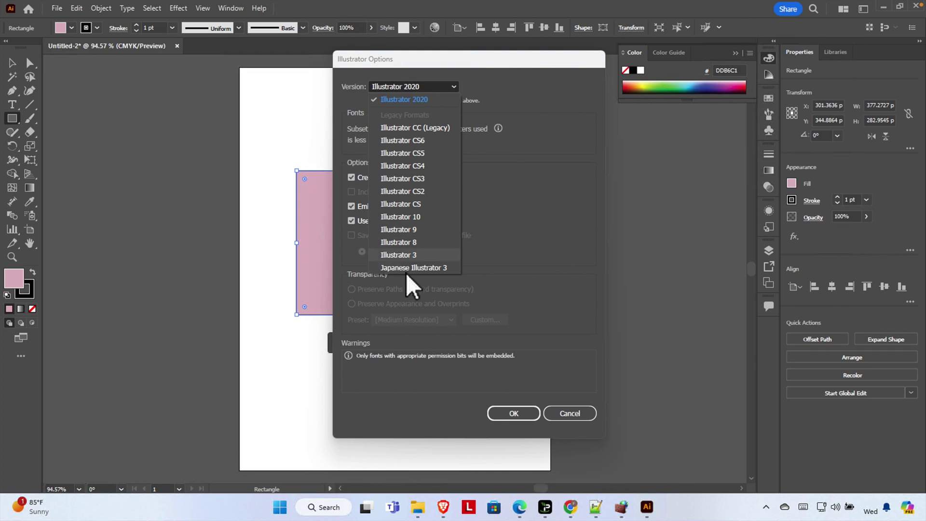
click(490, 84)
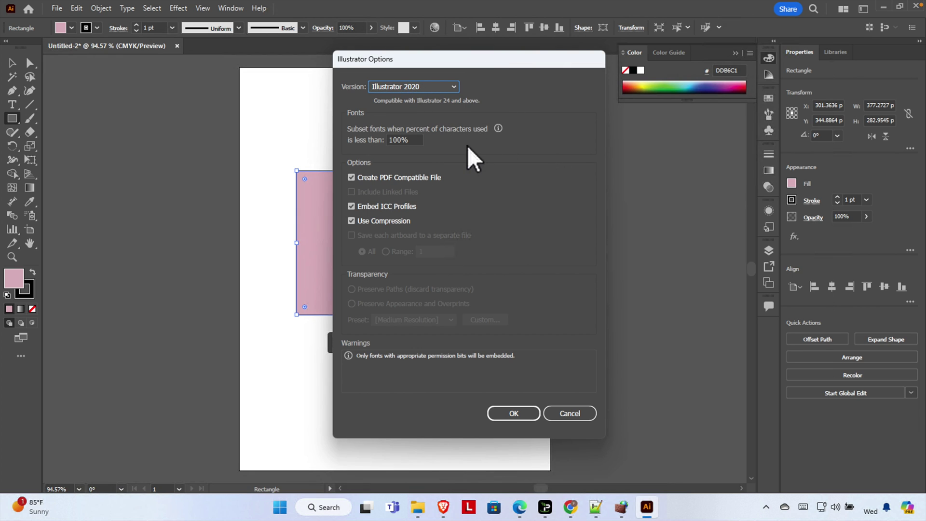
click(511, 413)
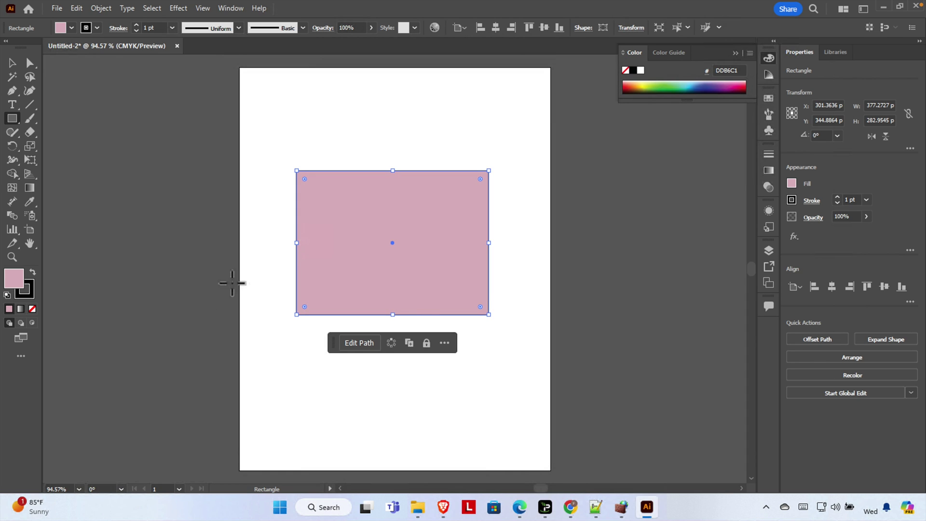
Close Untitled-2 without saving and minimize Illustrator to reveal File Explorer.
click(308, 247)
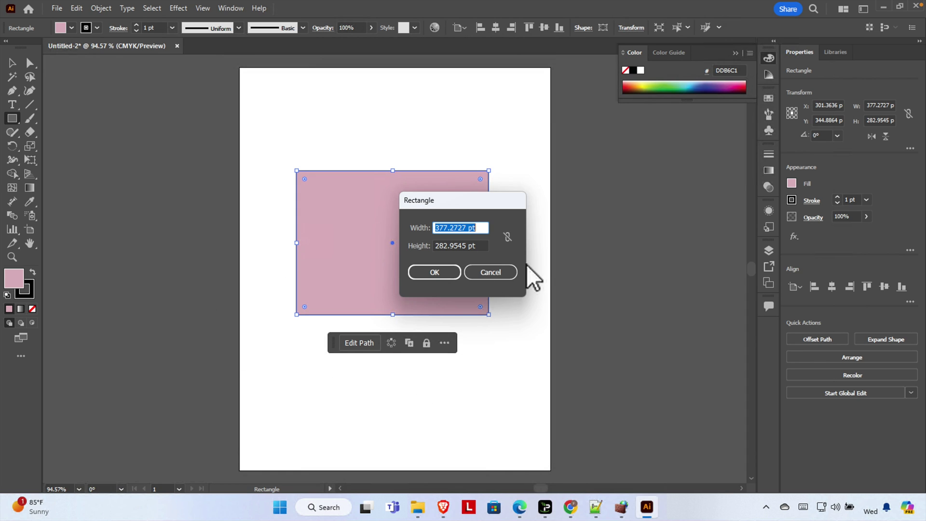
click(491, 283)
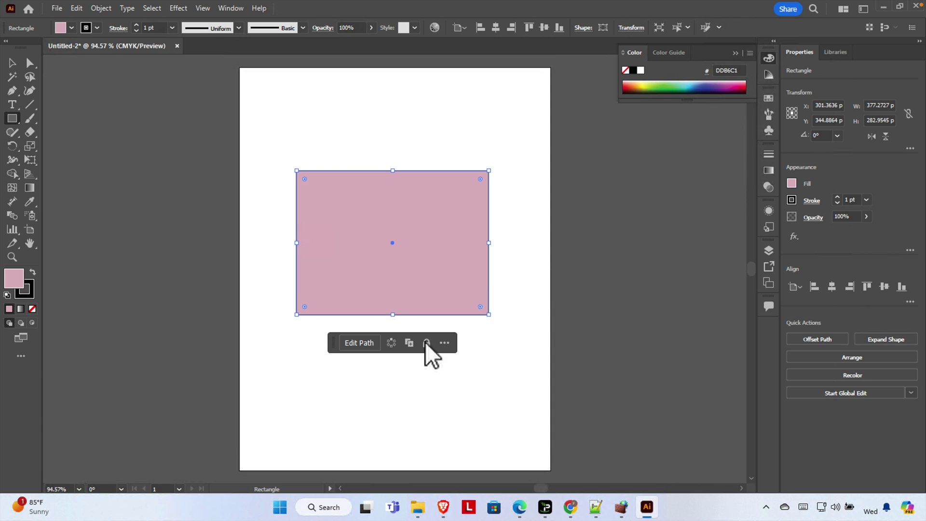
click(176, 46)
click(514, 265)
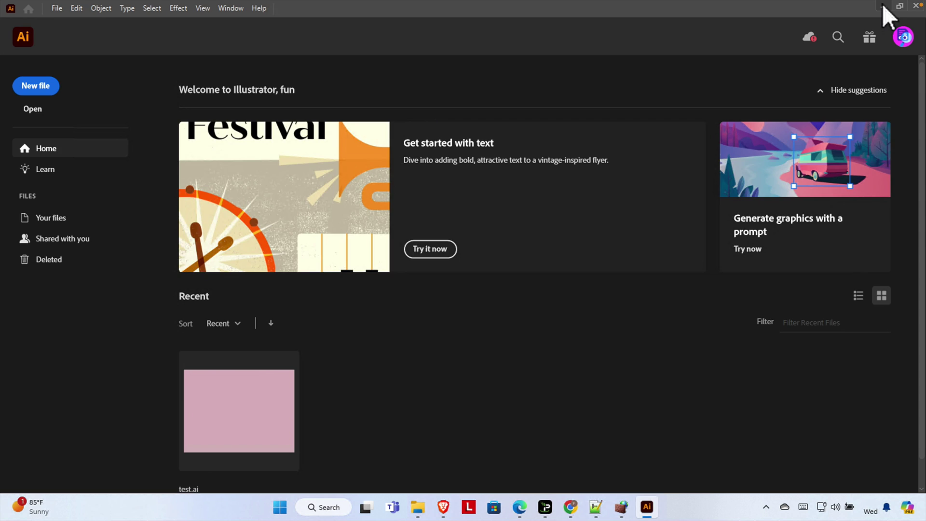
click(883, 6)
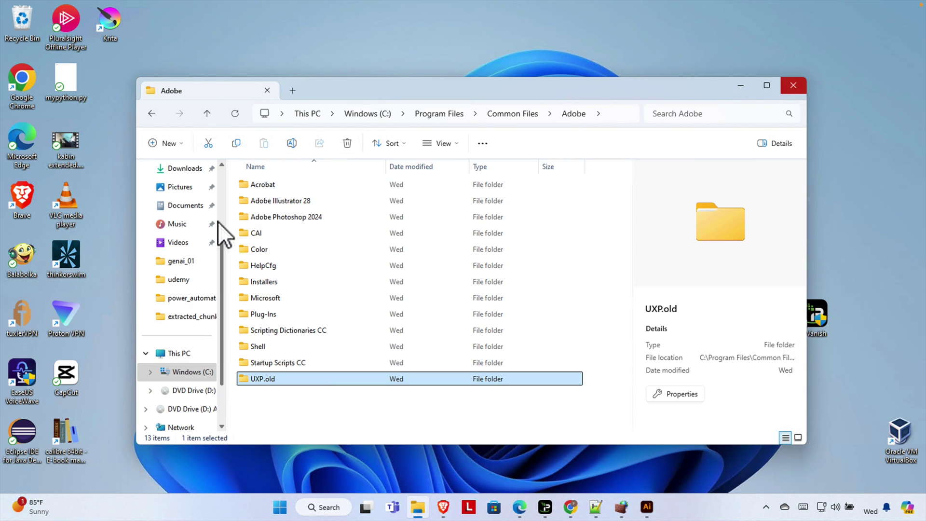
In a new Explorer tab, open test.ai from Downloads in Illustrator.
click(293, 91)
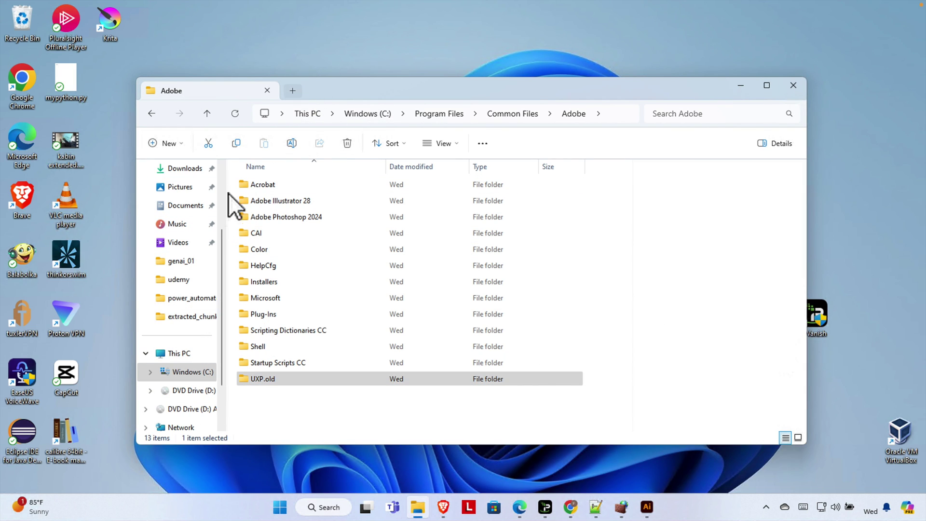
click(185, 224)
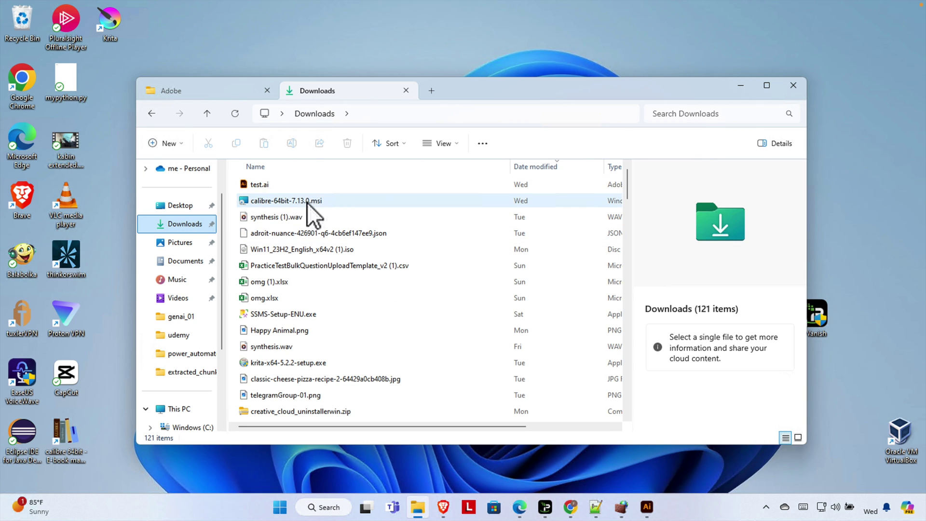
click(289, 185)
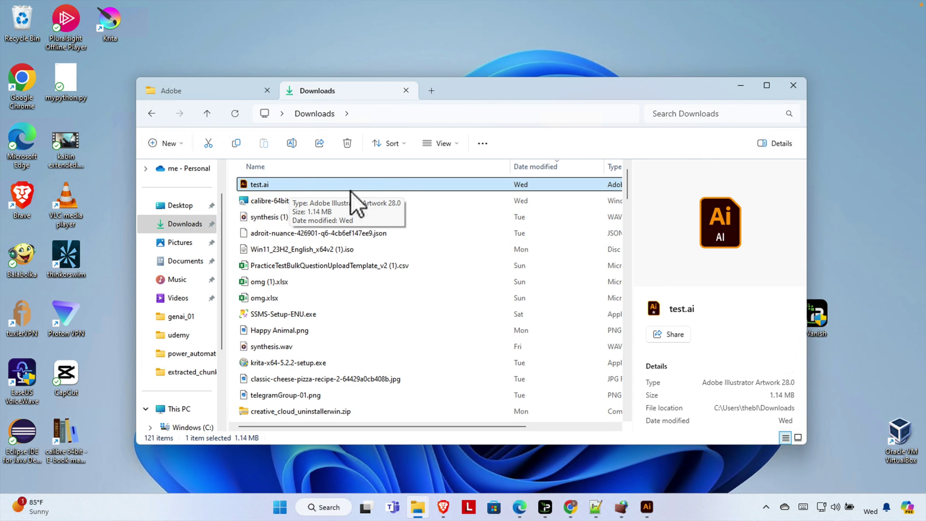
double_click(384, 185)
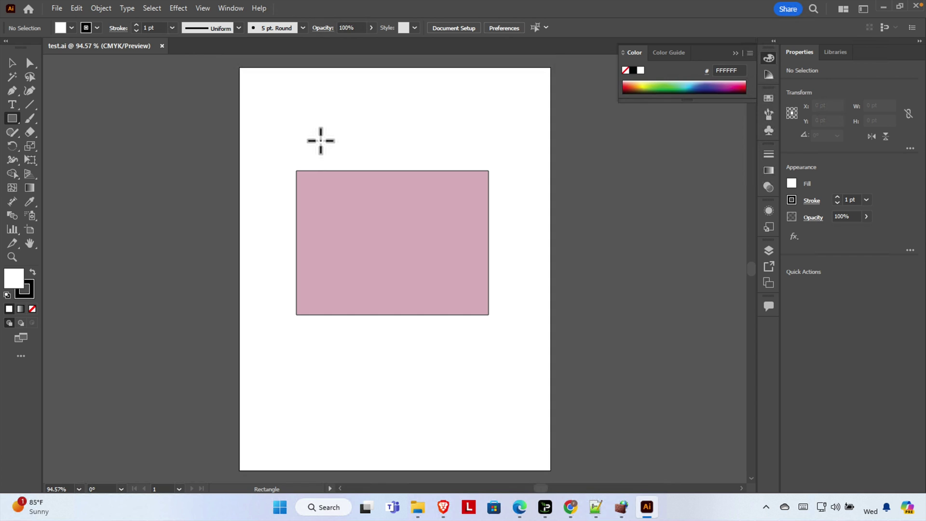
Open the File menu for the reopened test.ai document.
click(54, 9)
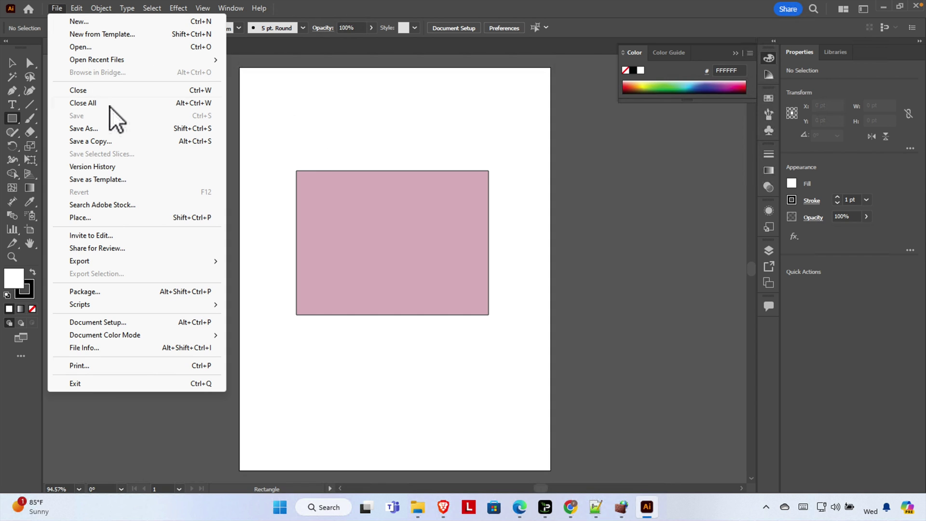